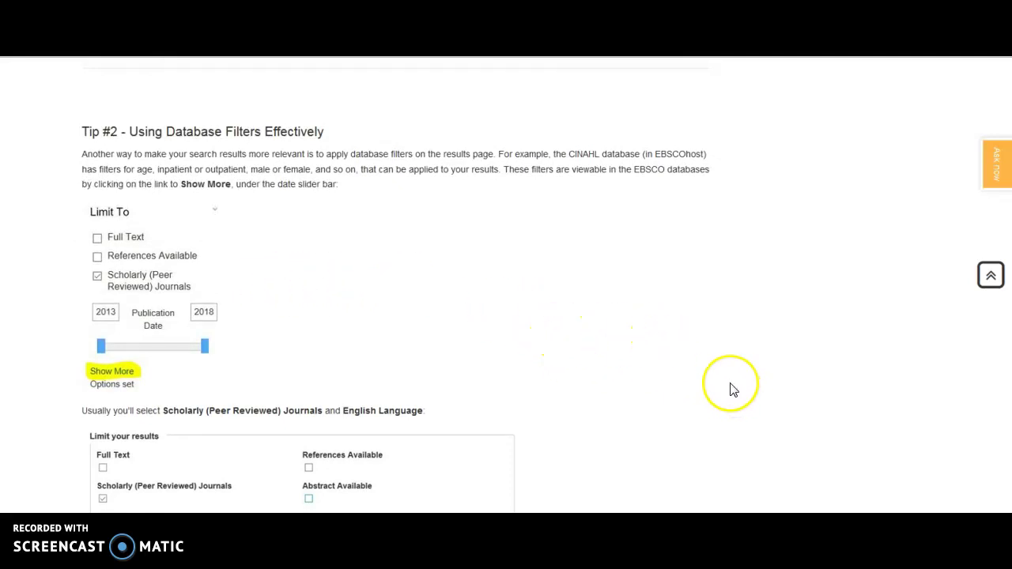
Read Tip #2 on using database filters, from the Limit To options to the Current Search example.
scroll(734, 389, "down", 3)
scroll(734, 389, "down", 1)
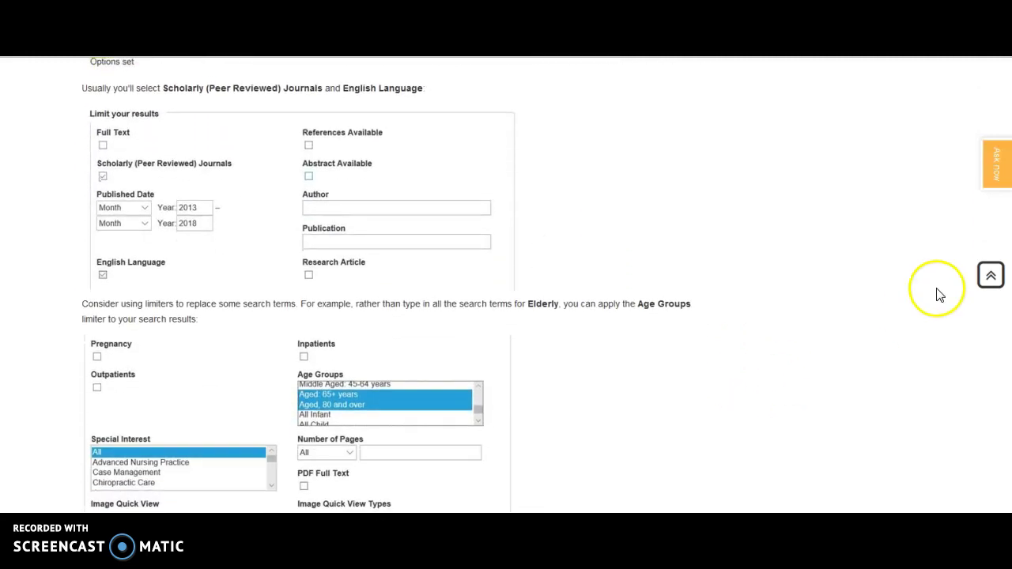
scroll(386, 285, "down", 1)
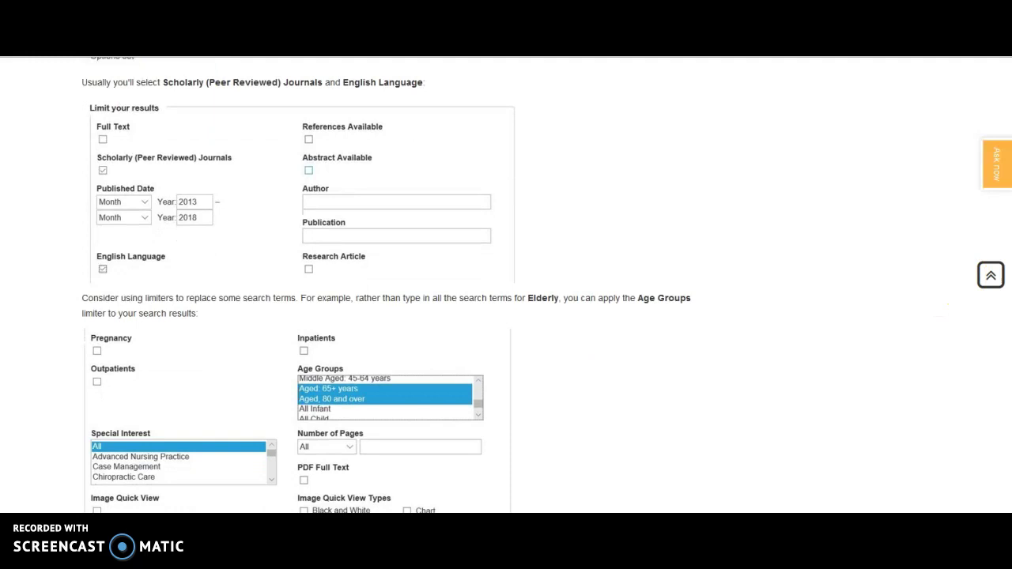
scroll(387, 286, "down", 1)
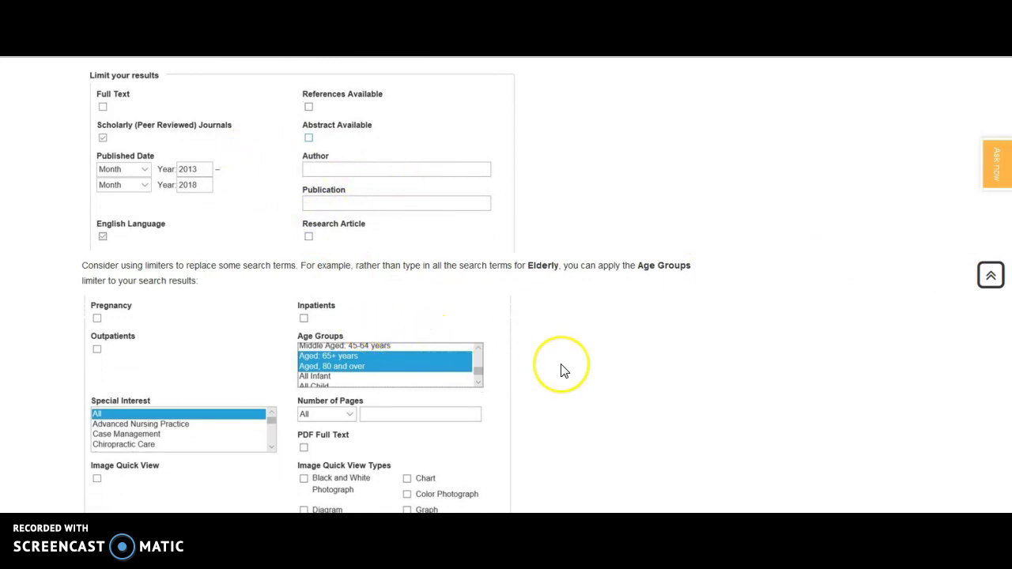
scroll(564, 372, "down", 2)
scroll(564, 371, "up", 5)
scroll(563, 371, "up", 1)
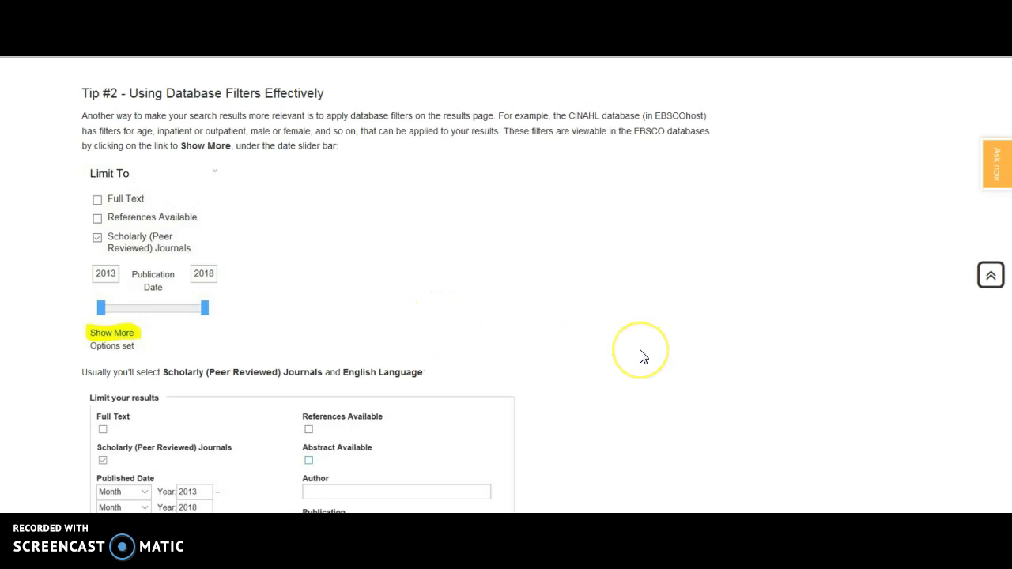
scroll(642, 356, "down", 2)
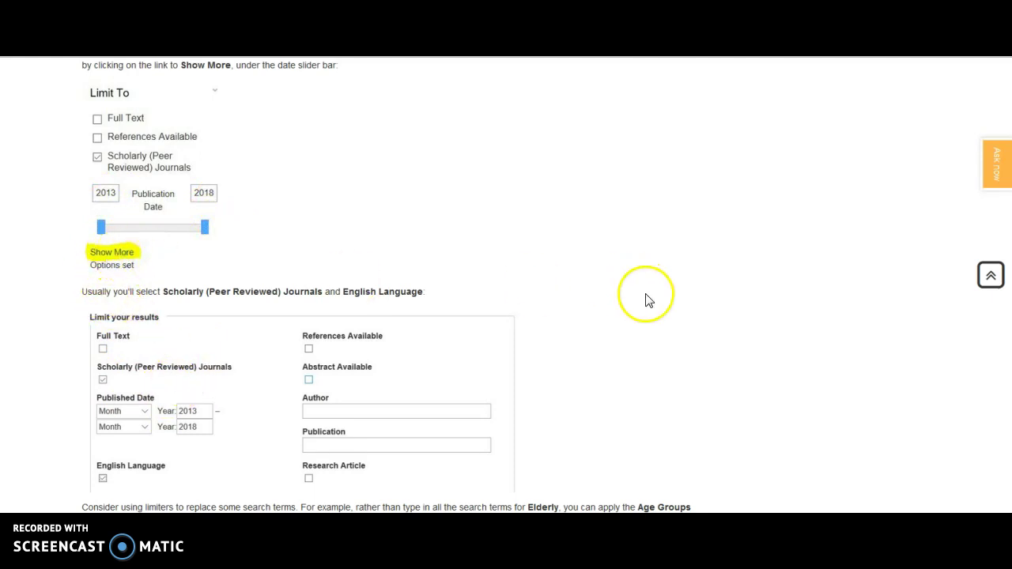
scroll(747, 369, "down", 4)
scroll(748, 369, "down", 6)
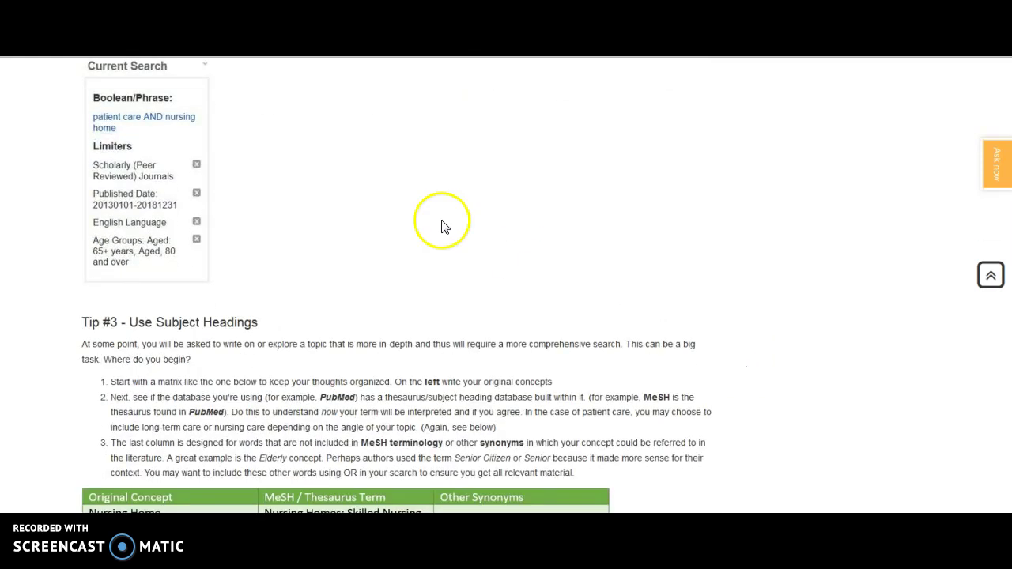
scroll(309, 182, "up", 1)
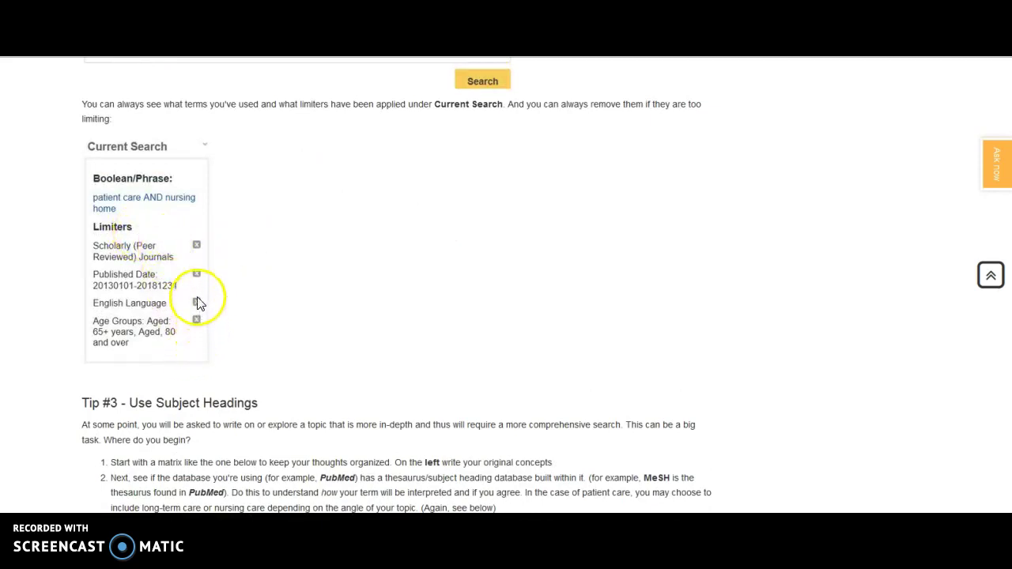
Read Tip #3 on subject headings, the Summing up list, and the Search Strategy Builder and Library Search Box sections.
scroll(344, 305, "down", 3)
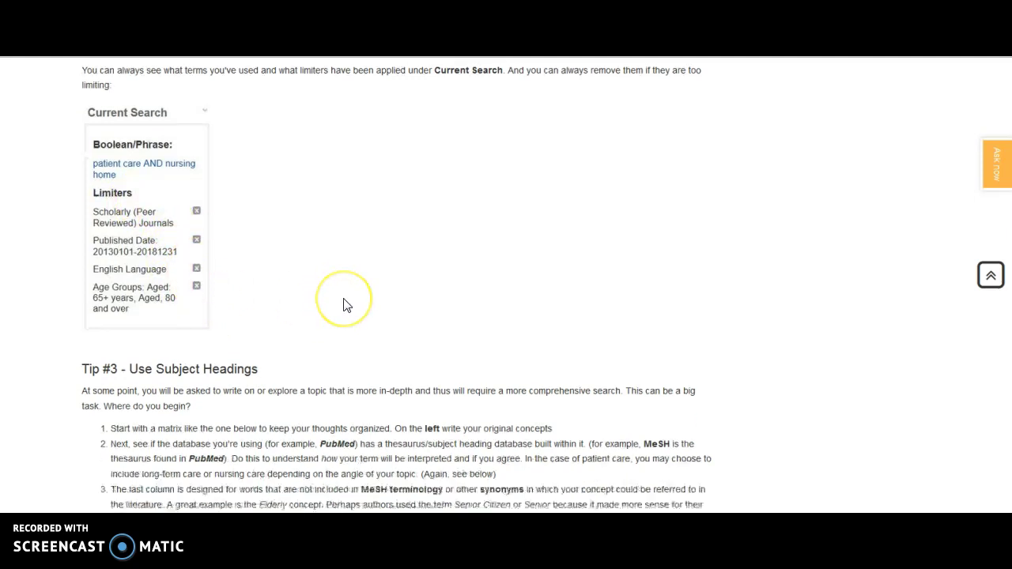
scroll(752, 396, "down", 1)
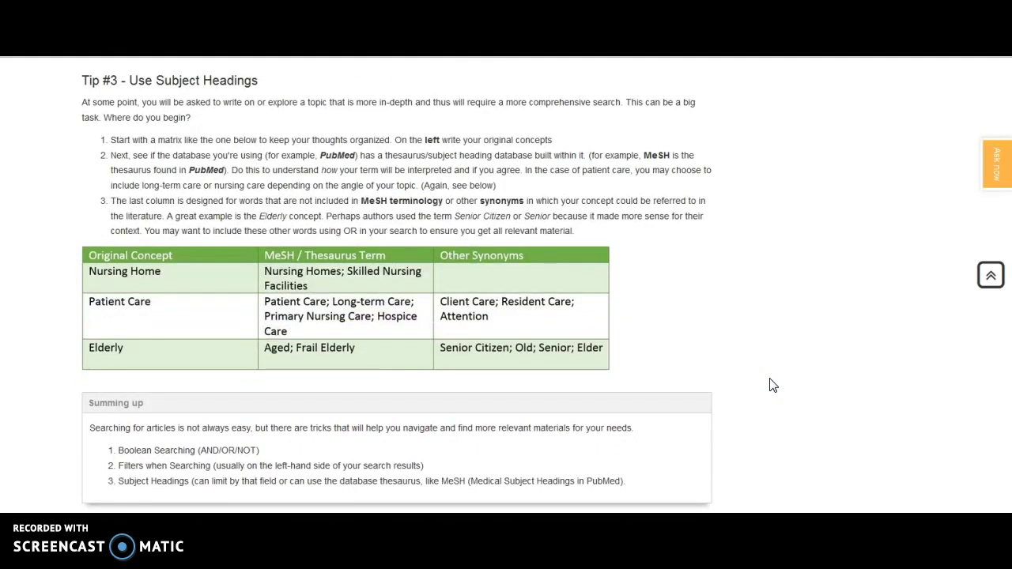
left_click(777, 368)
left_click(791, 386)
left_click(808, 375)
scroll(801, 336, "down", 3)
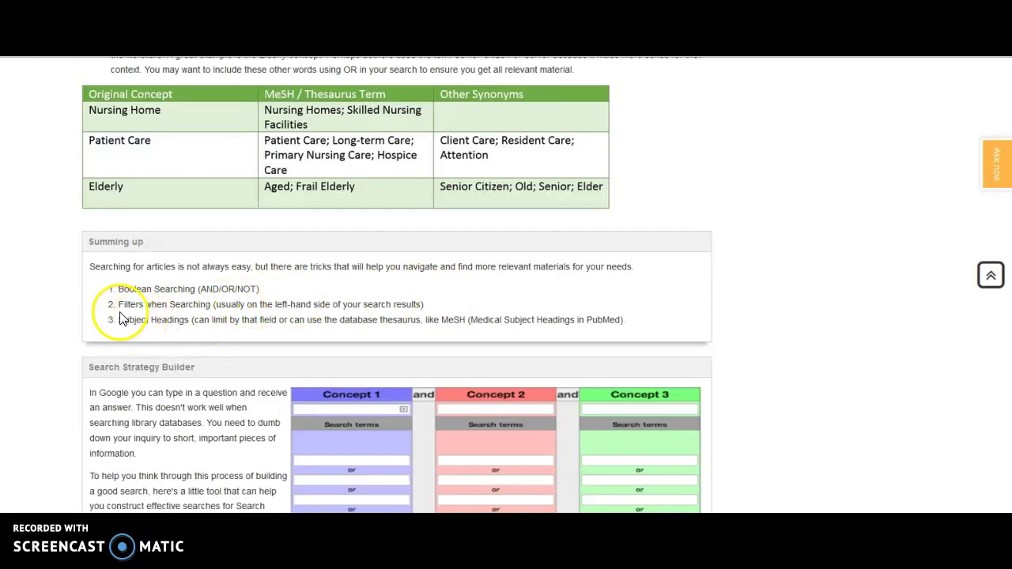
left_click(156, 306)
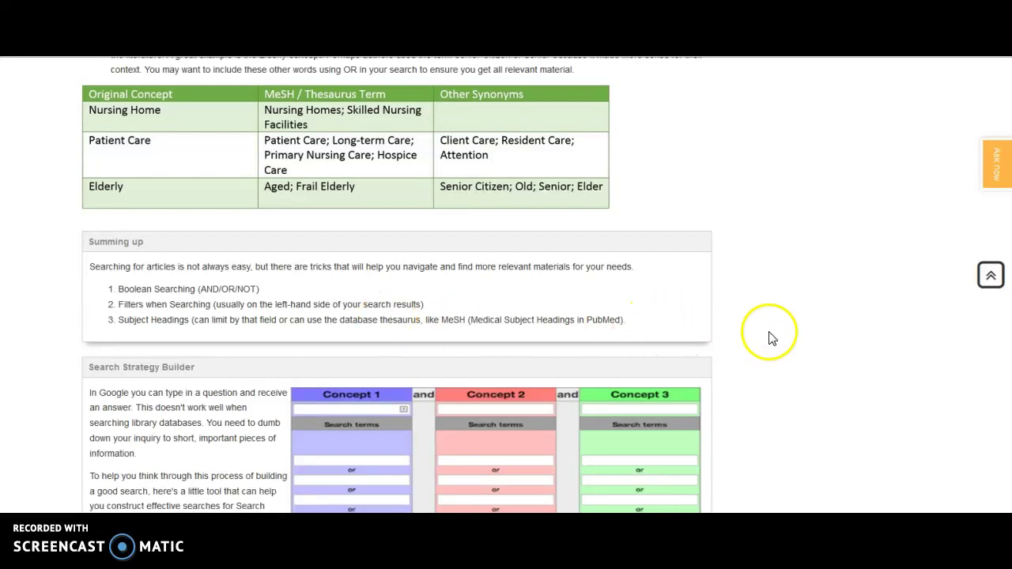
scroll(764, 384, "down", 3)
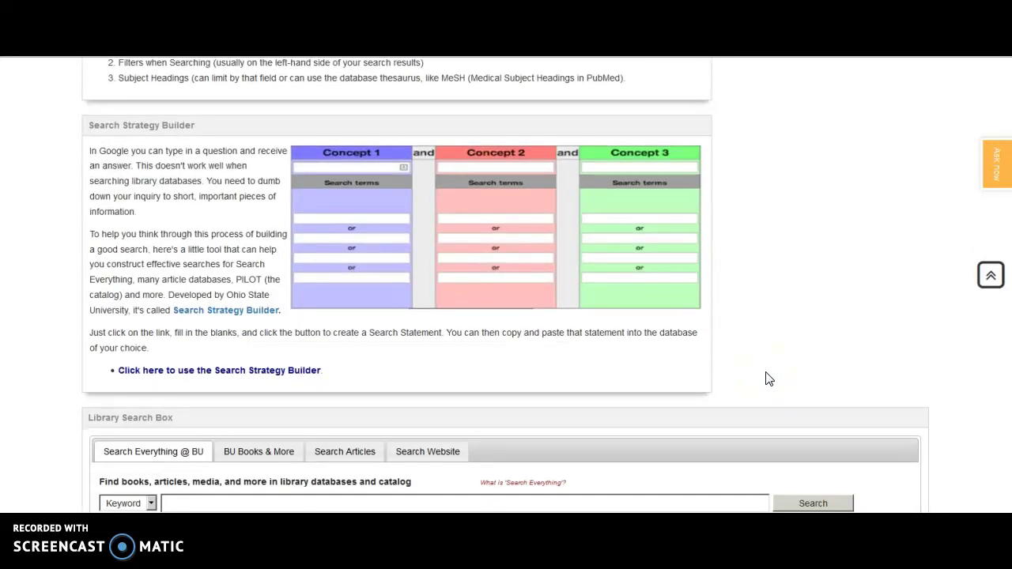
scroll(764, 378, "down", 2)
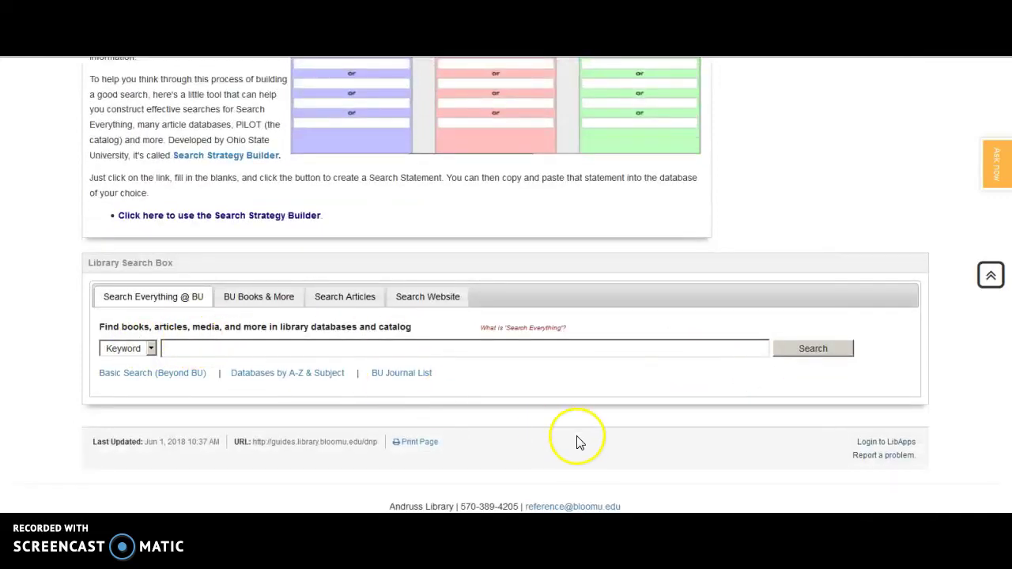
Open the guide's Finding books page and look over its catalog search, recent books and WorldCat sections.
scroll(581, 439, "up", 15)
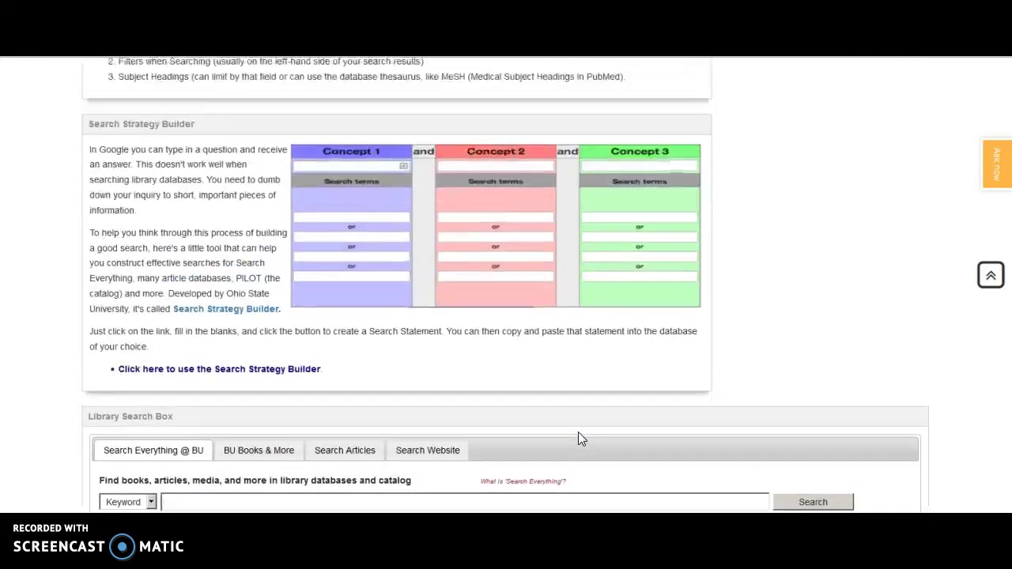
scroll(582, 439, "up", 15)
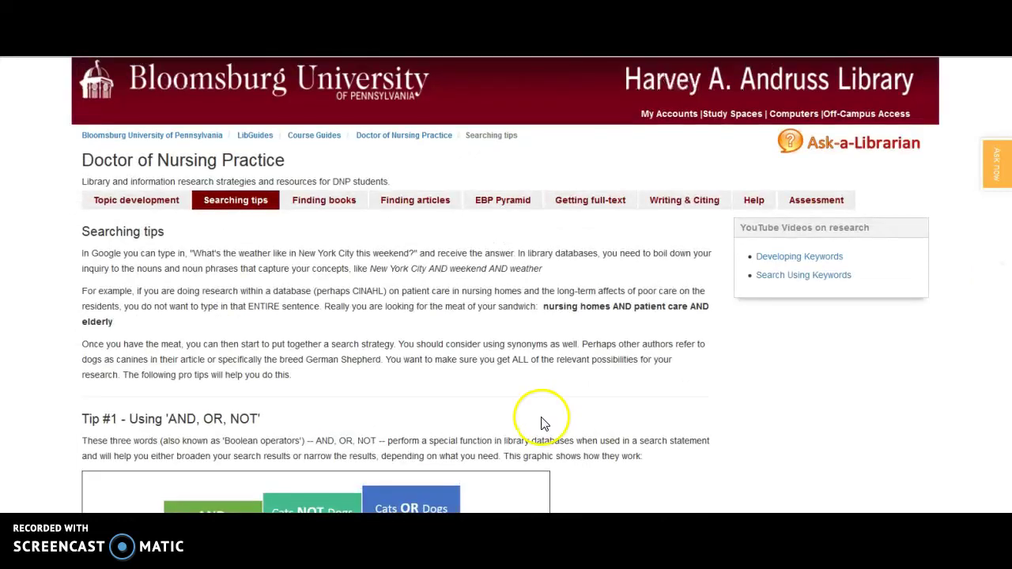
left_click(342, 201)
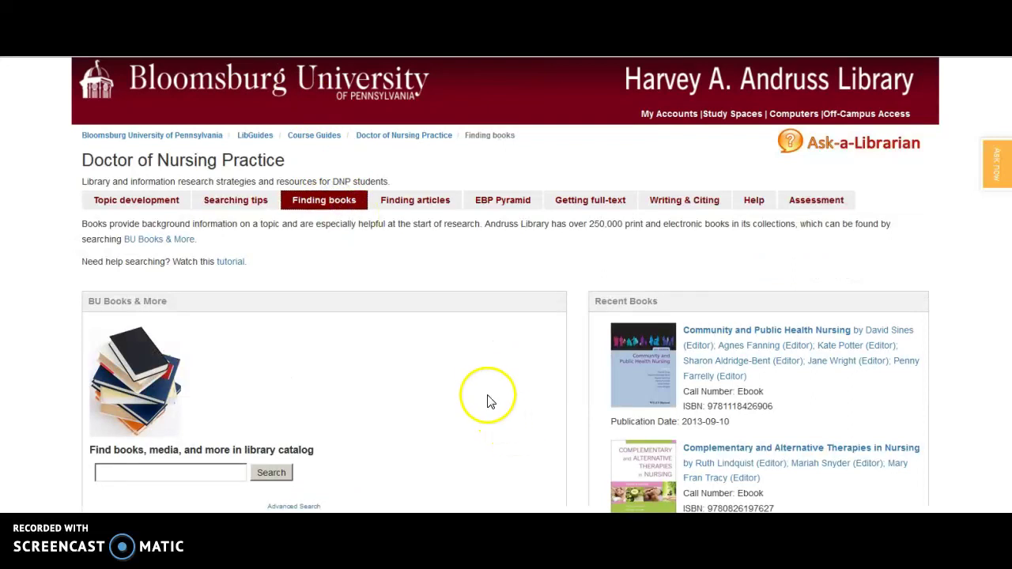
scroll(493, 393, "down", 1)
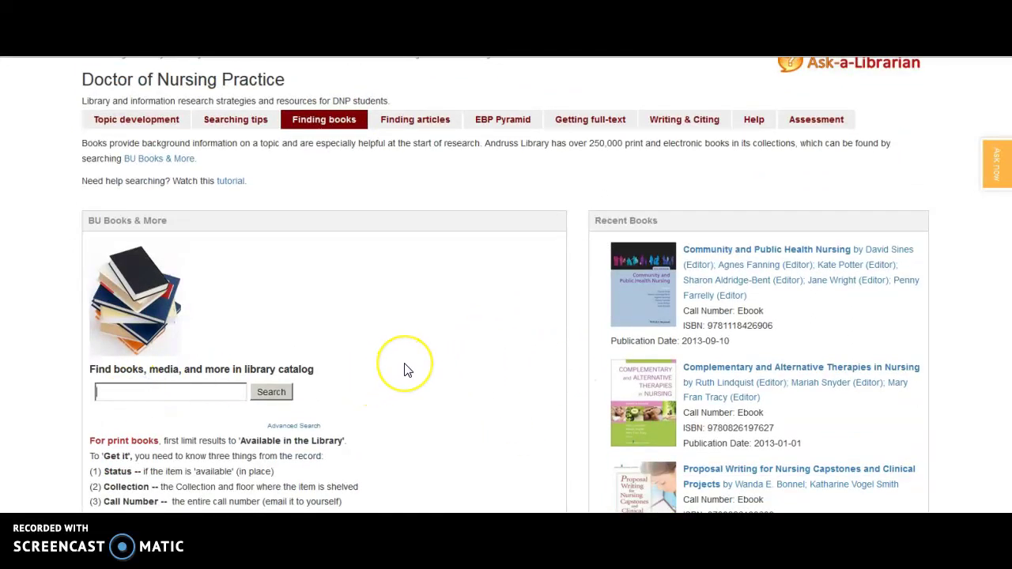
scroll(407, 368, "down", 5)
scroll(406, 369, "down", 3)
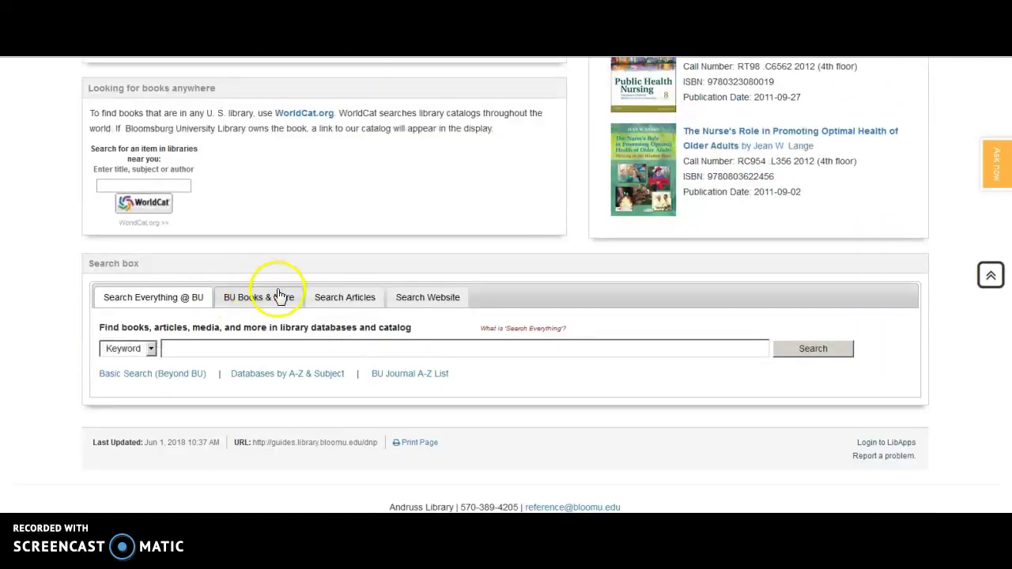
scroll(488, 283, "up", 3)
scroll(488, 283, "up", 6)
scroll(488, 283, "down", 1)
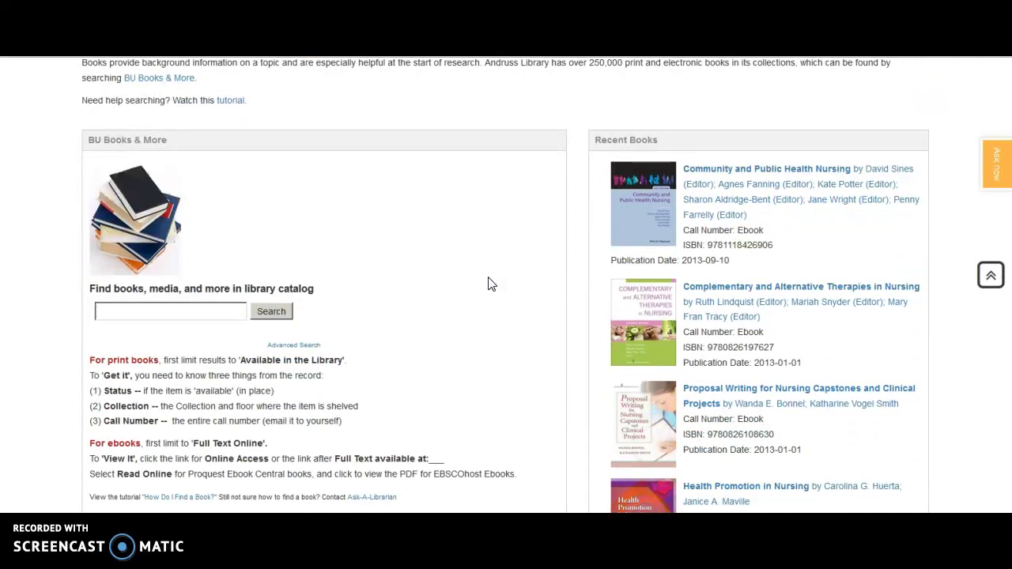
Search the library catalog for "quality improvement nursing" from the BU Books & More section.
left_click(144, 304)
type("quality")
key("Down")
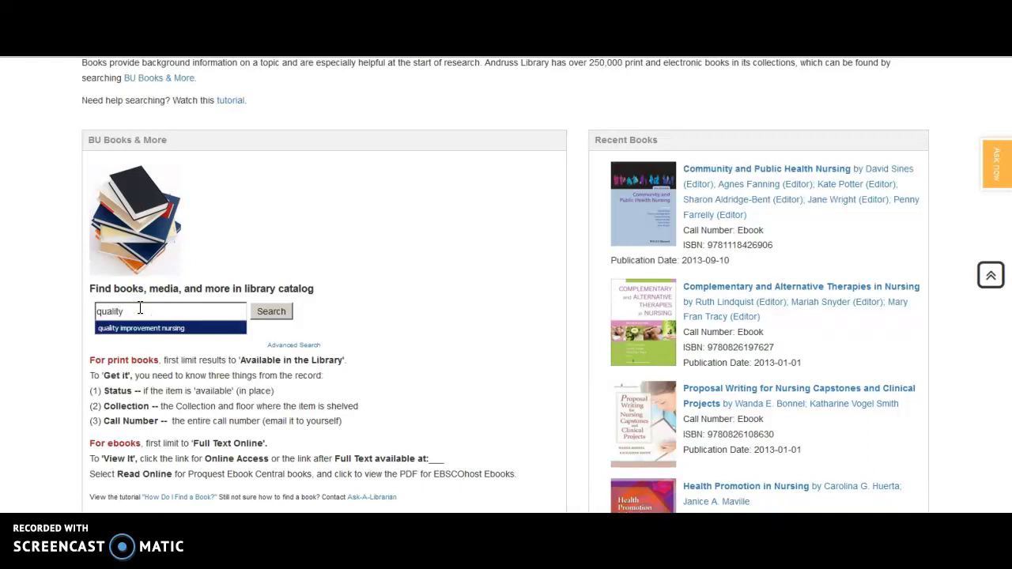
key("Return")
left_click(269, 311)
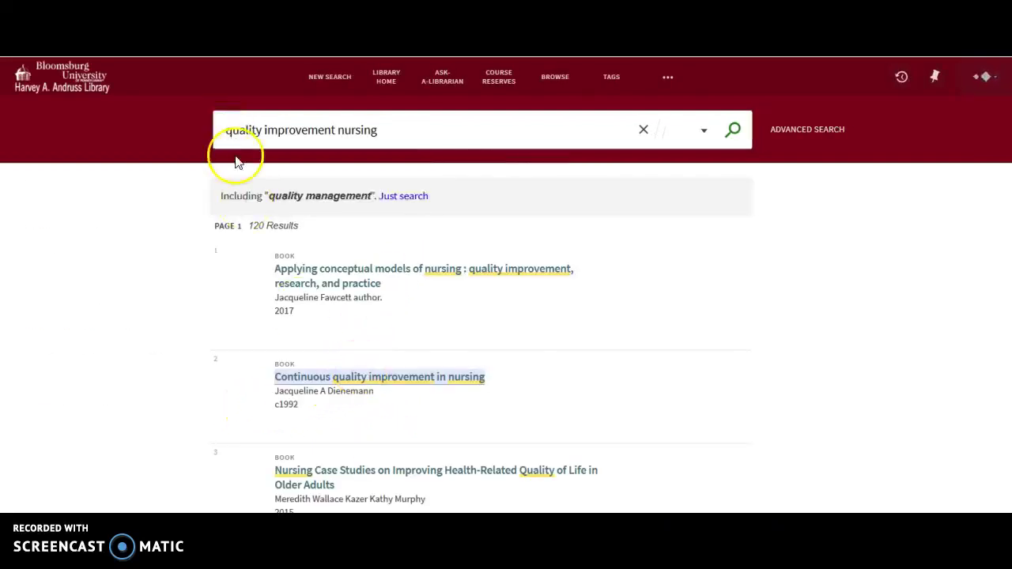
Change the catalog query to "quality improvement and nursing" and run the search again.
left_click(335, 131)
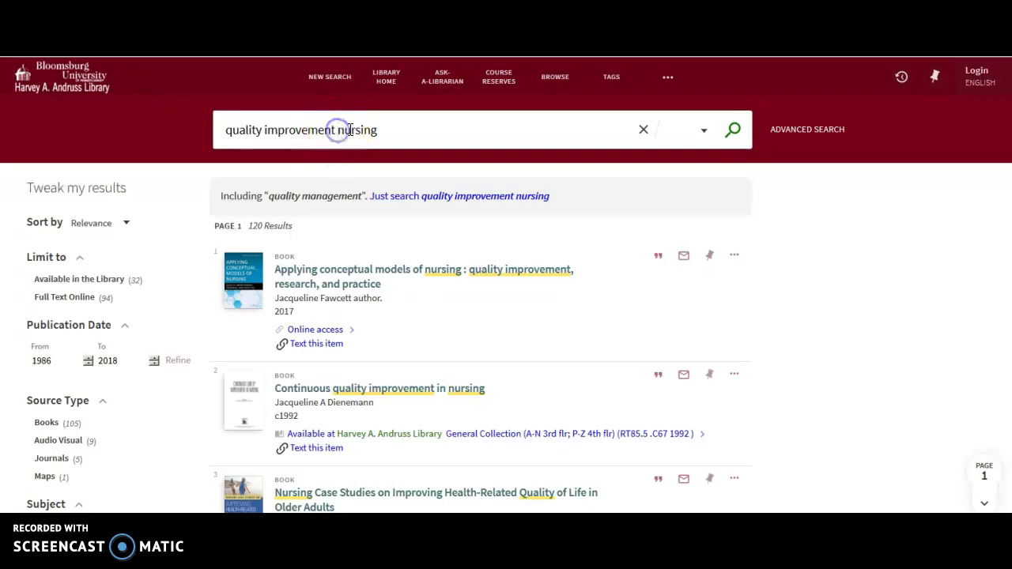
type("and")
key("Return")
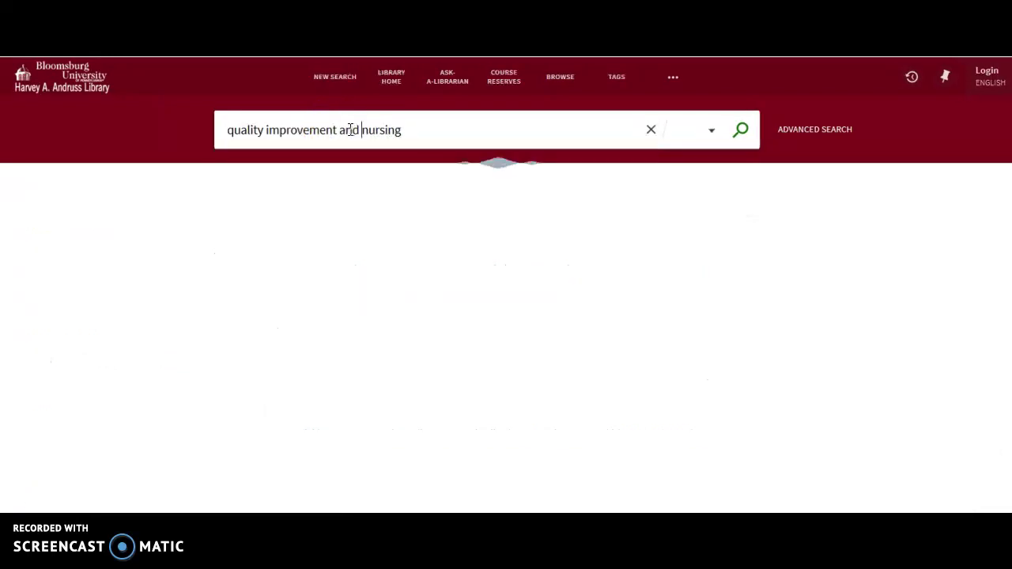
left_click(331, 136)
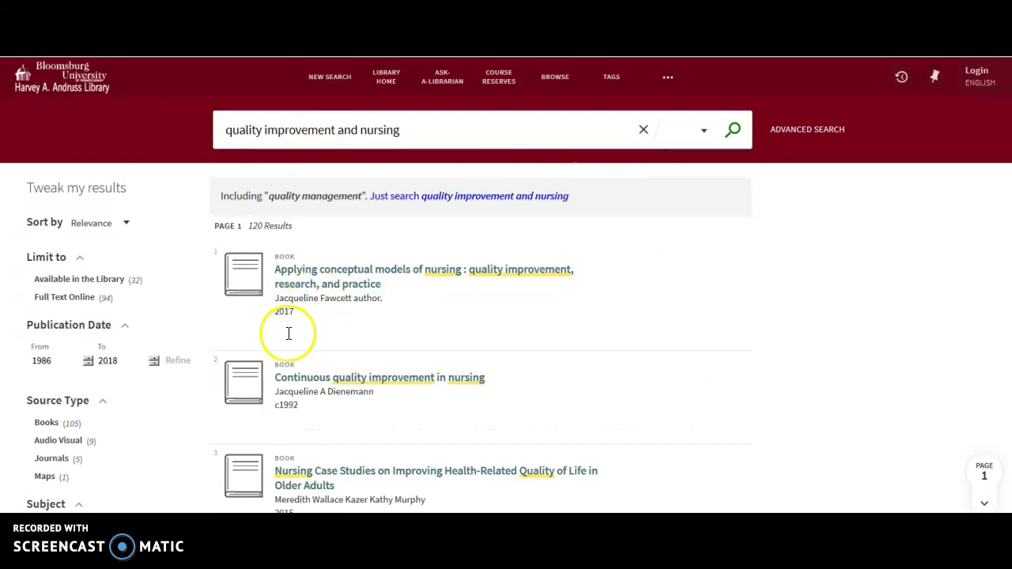
Limit the catalog results to Full Text Online and to publication years 2008 to 2018.
scroll(646, 380, "down", 1)
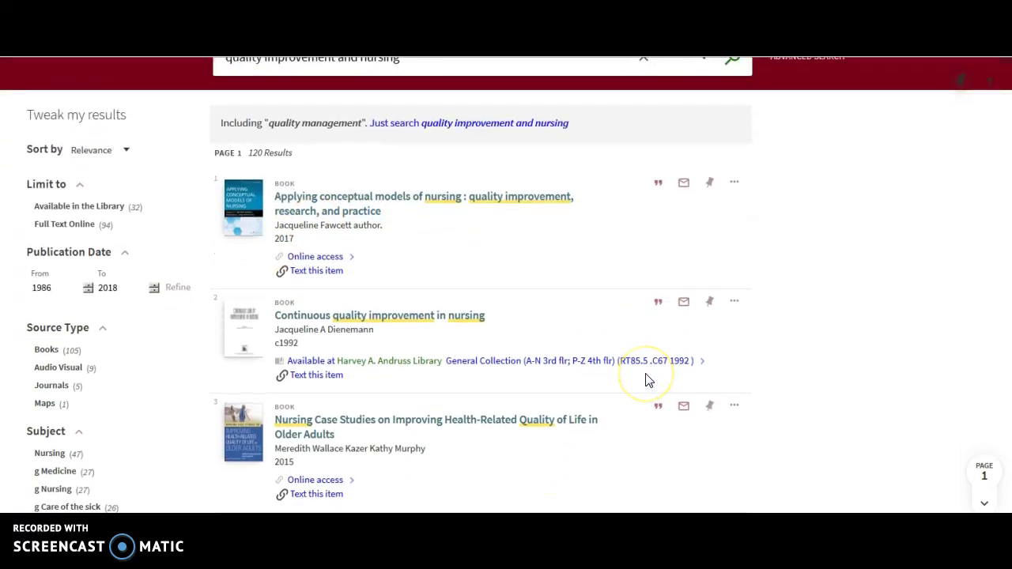
left_click(75, 229)
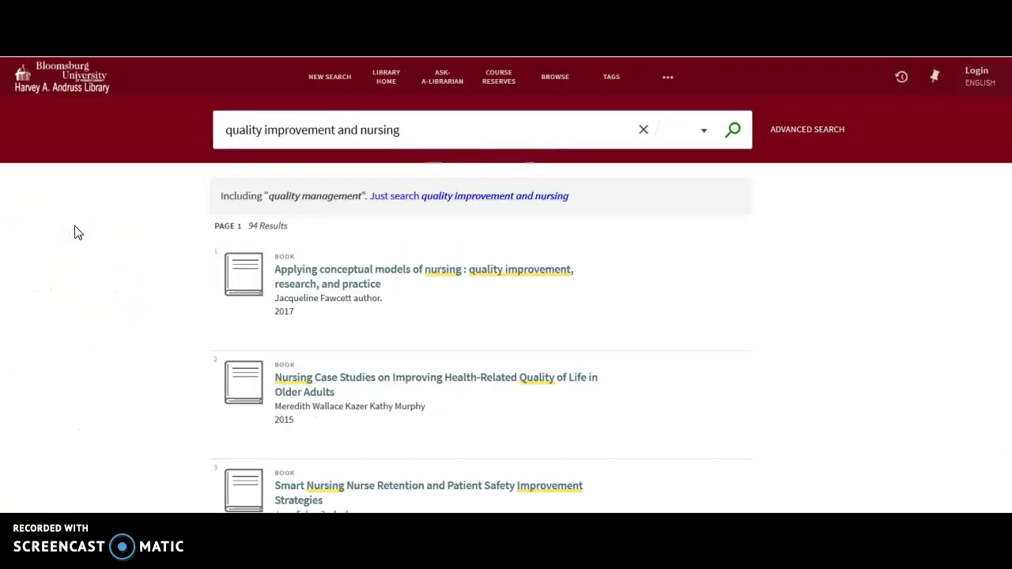
scroll(107, 374, "down", 1)
left_click(60, 361)
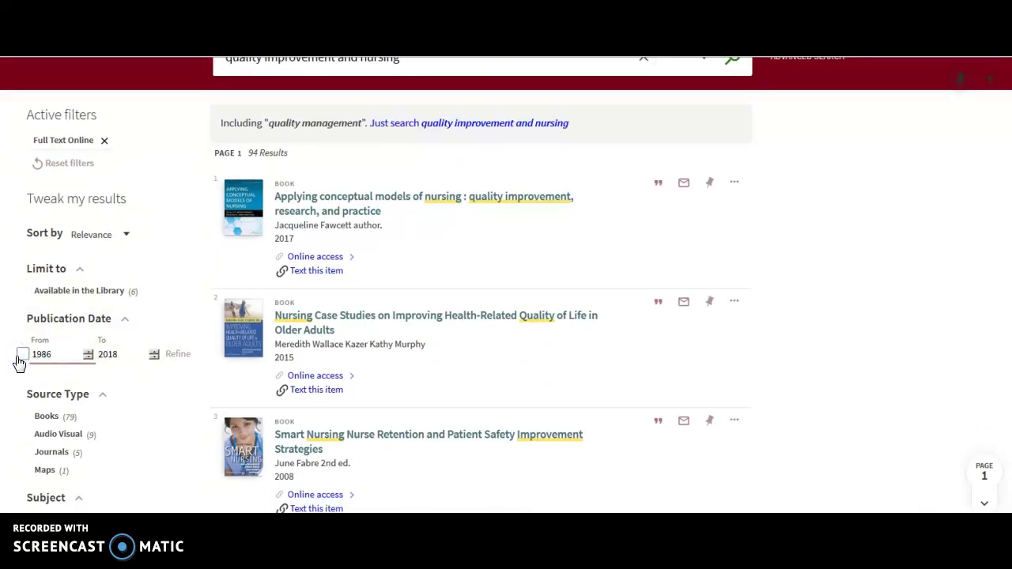
key("BackSpace")
key("BackSpace")
key("BackSpace")
left_click(177, 354)
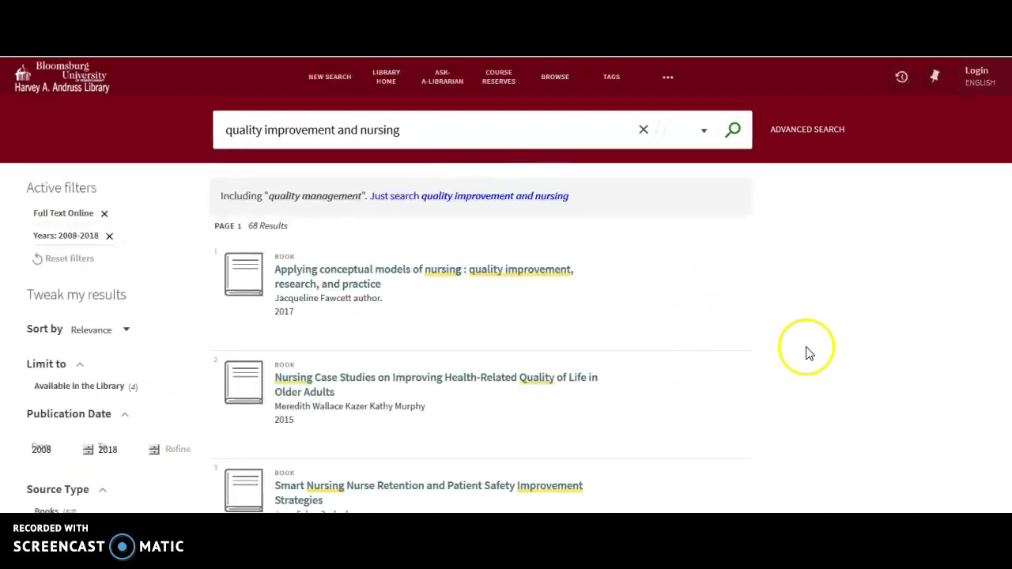
Open the record for "Applying conceptual models of nursing" and copy its APA (6th edition) citation to the clipboard.
scroll(719, 406, "down", 1)
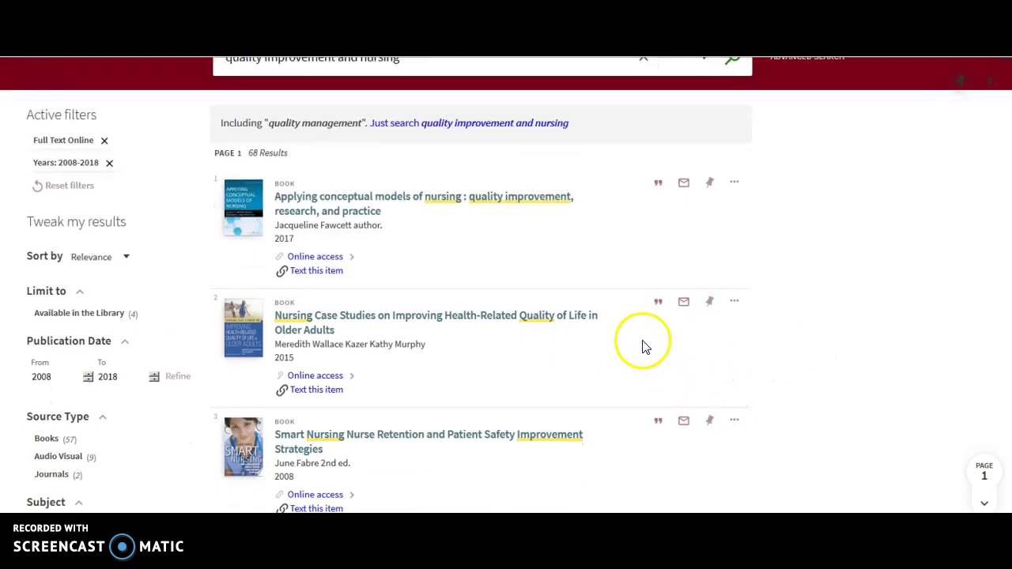
left_click(516, 204)
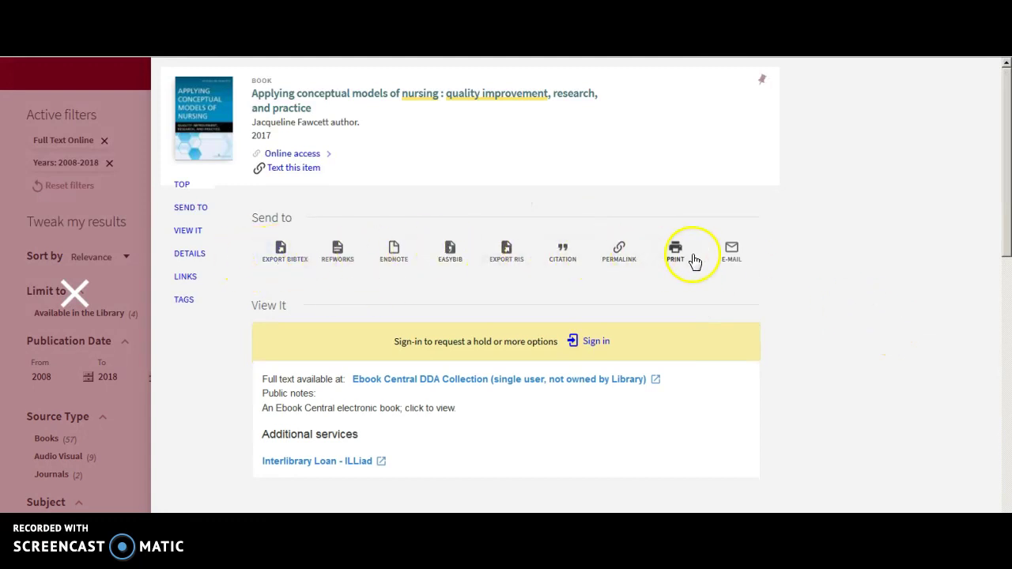
left_click(571, 252)
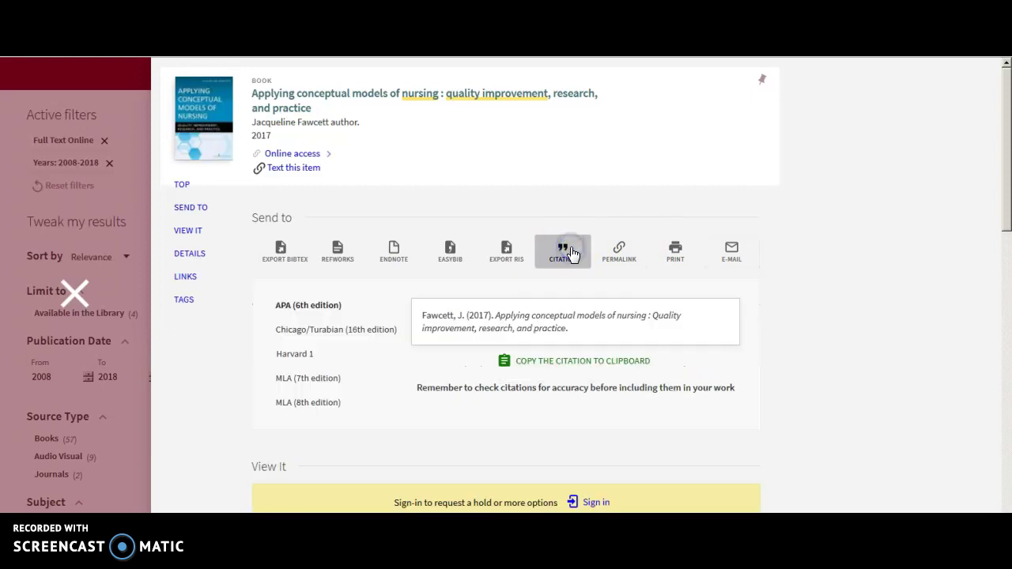
left_click(328, 308)
left_click(581, 360)
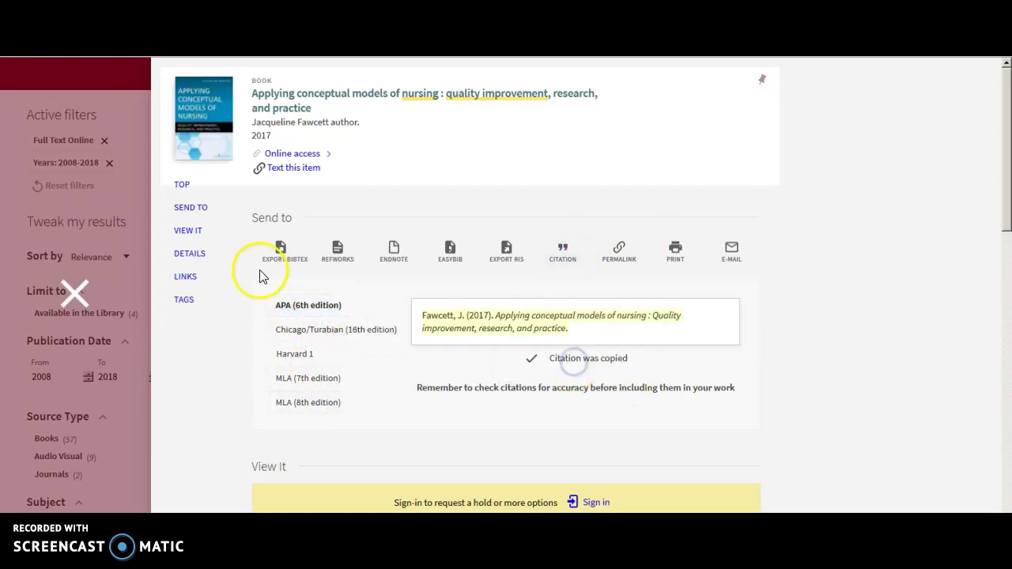
Go to the book's full text in the Ebook Central DDA Collection and open it for online reading.
left_click(195, 234)
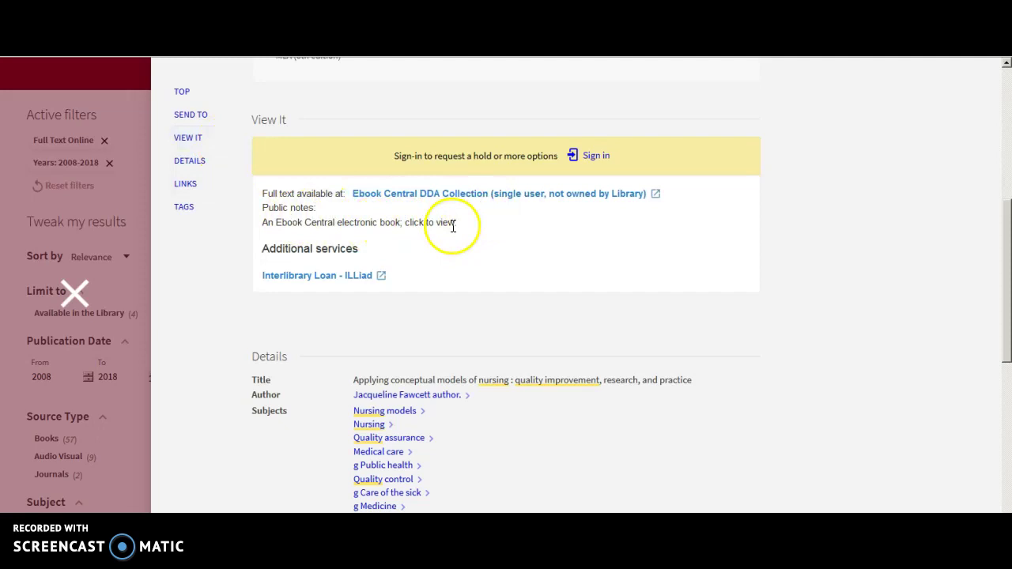
left_click(491, 195)
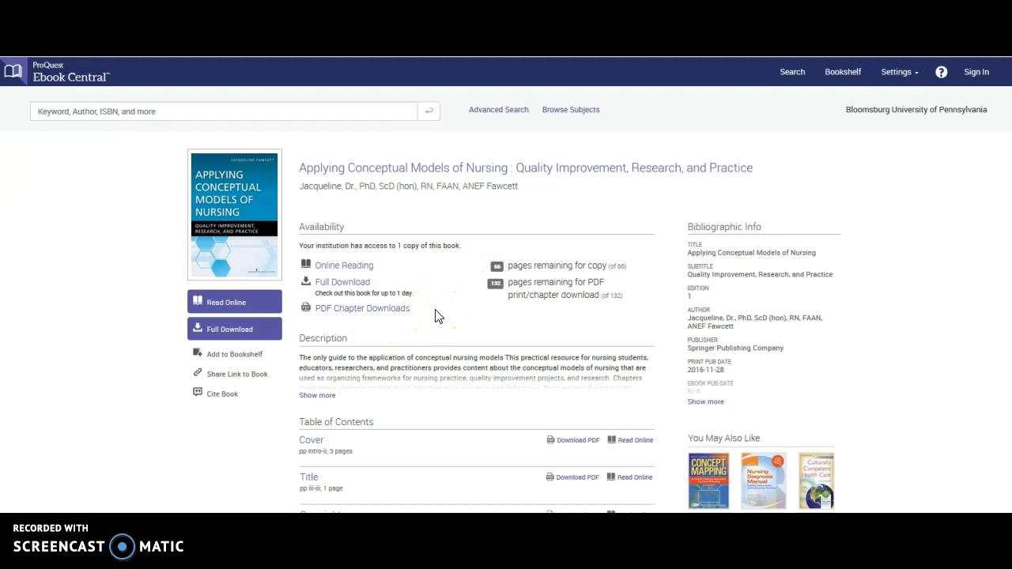
left_click(224, 305)
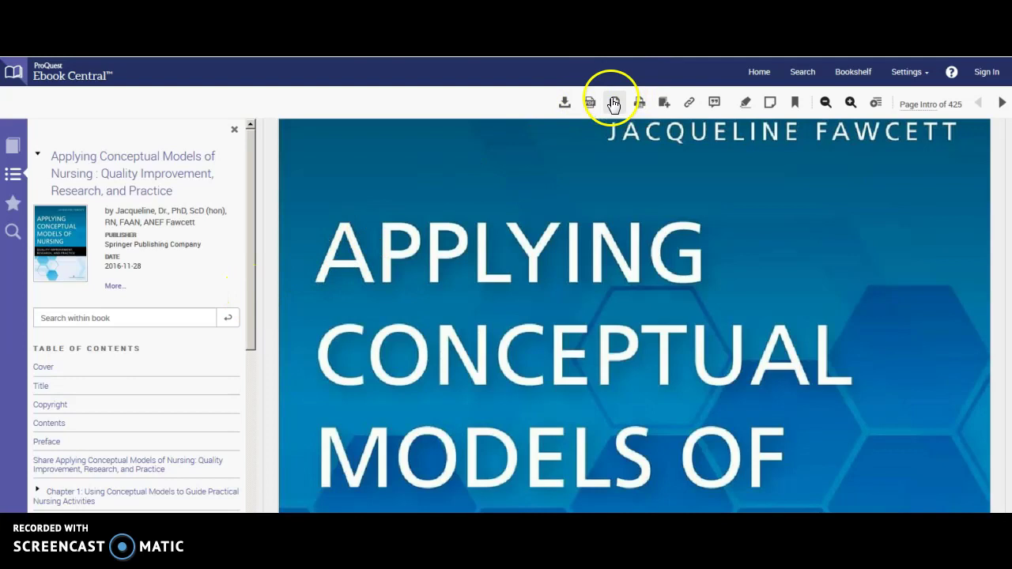
Look through the ebook's table of contents, and return to the Finding books page of the Doctor of Nursing Practice guide.
scroll(142, 348, "down", 1)
scroll(141, 348, "down", 5)
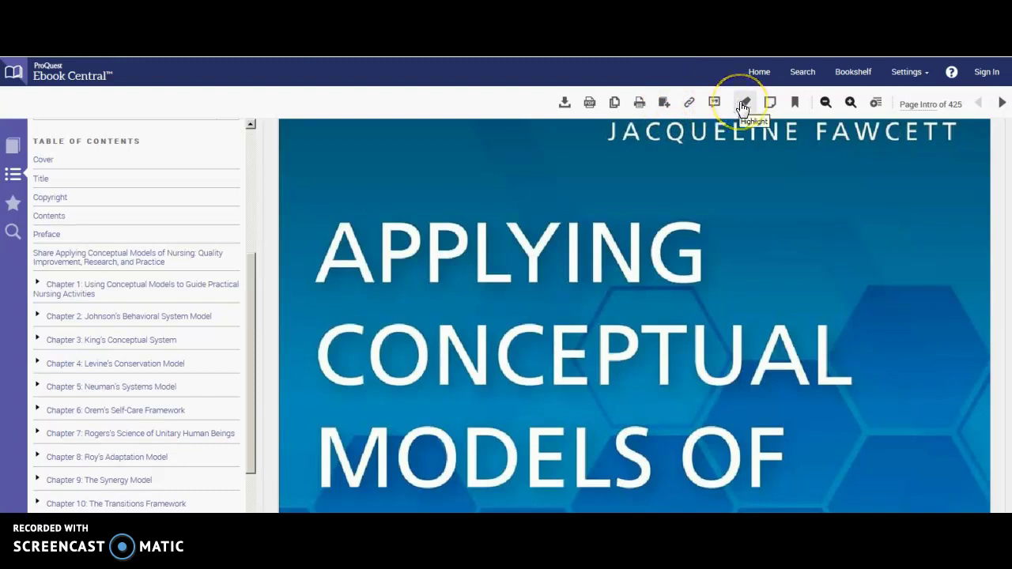
left_click(990, 74)
key("alt+Left")
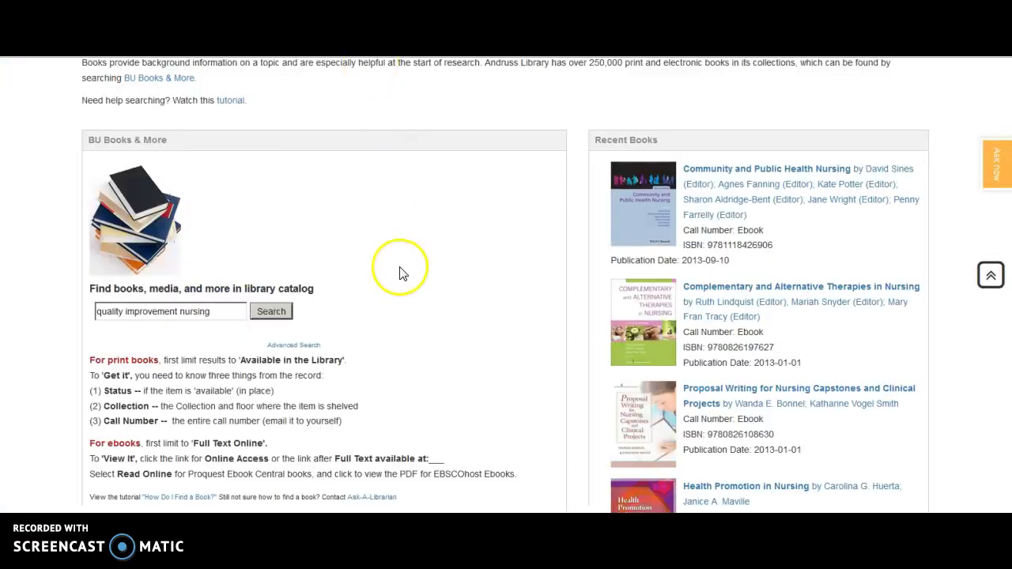
Review the Finding books page and clear the query in its library catalog search box.
scroll(917, 326, "down", 3)
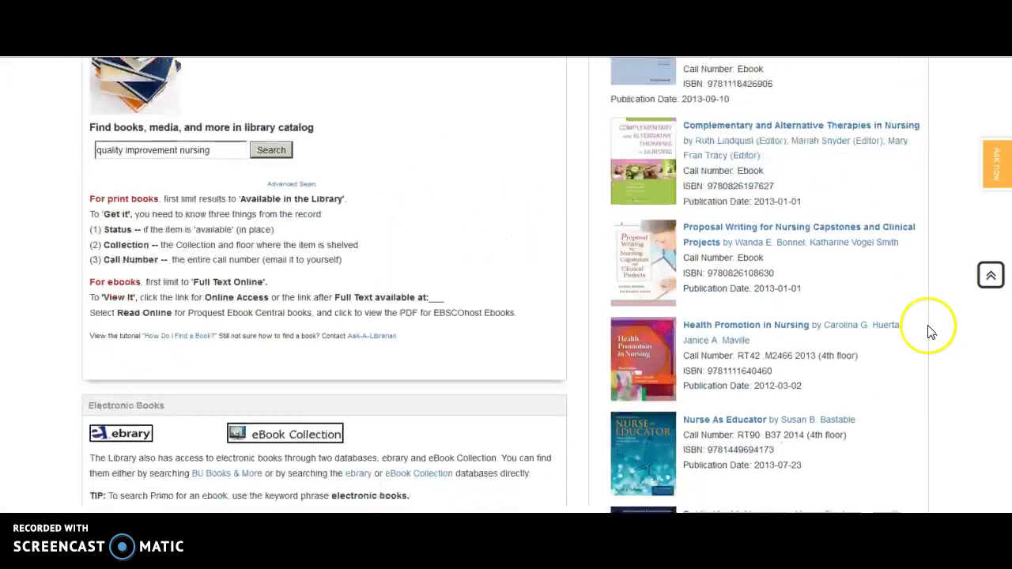
scroll(931, 332, "down", 3)
scroll(931, 332, "up", 9)
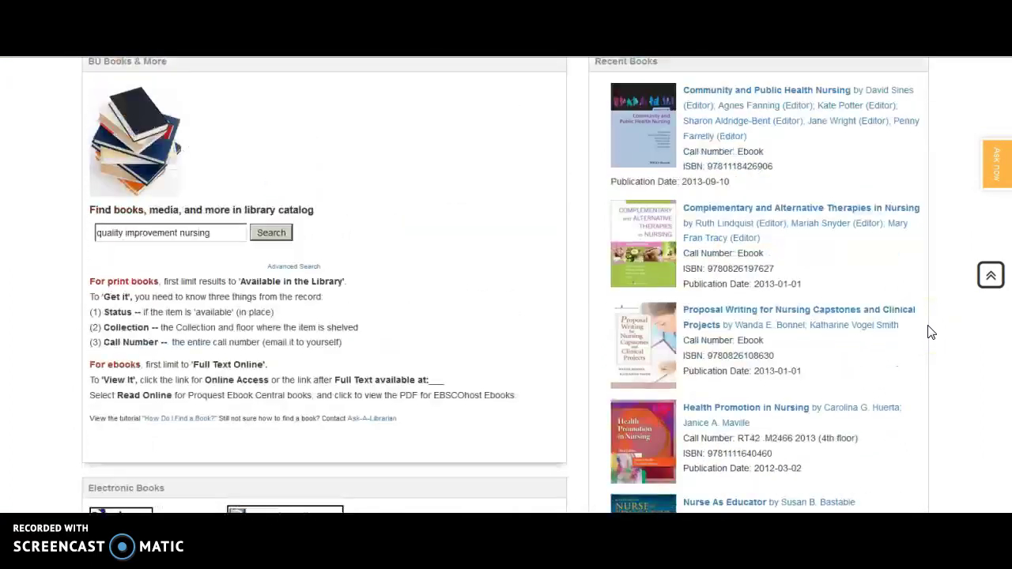
left_click_drag(227, 475, 97, 473)
key("BackSpace")
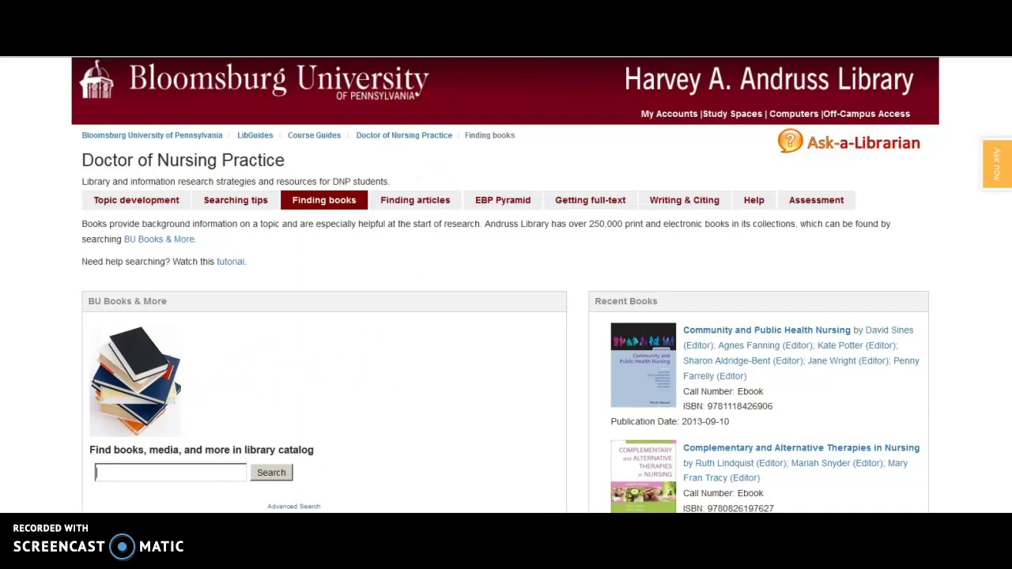
Visit the guide's Finding articles page, and examine the levels of evidence and research pyramids on the EBP Pyramid page.
left_click(426, 203)
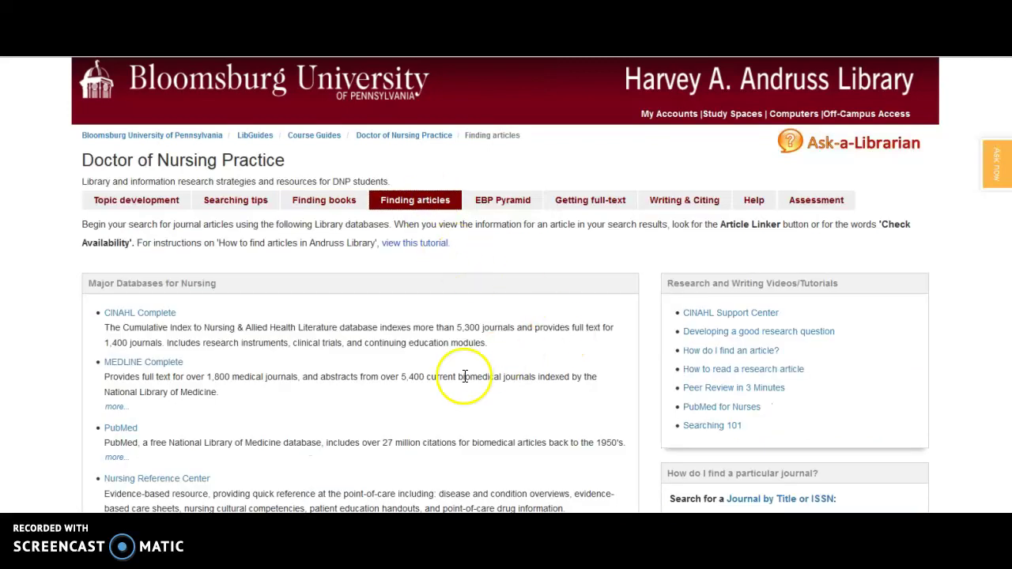
left_click(492, 203)
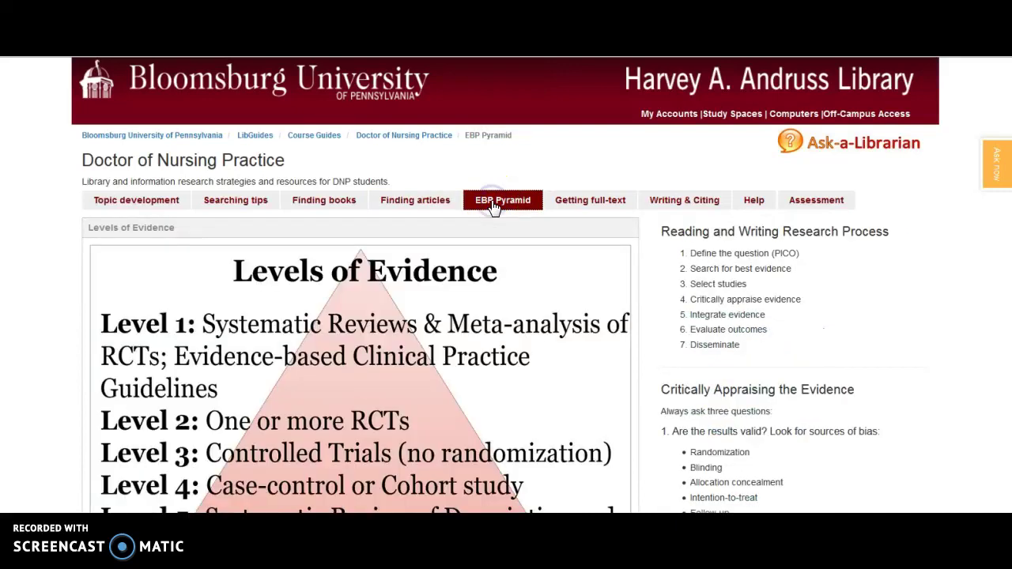
scroll(886, 368, "down", 10)
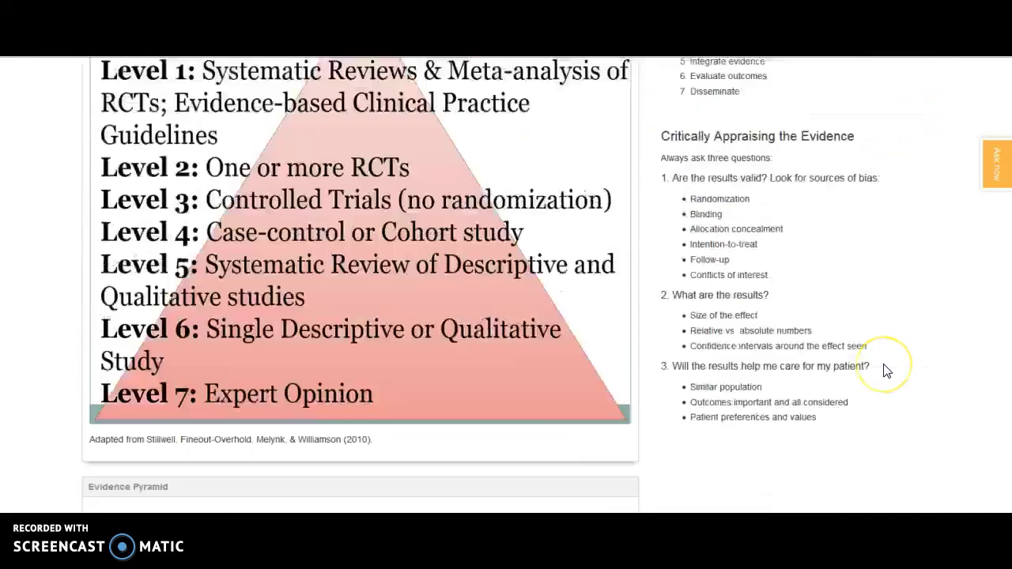
scroll(885, 371, "down", 4)
scroll(885, 372, "up", 10)
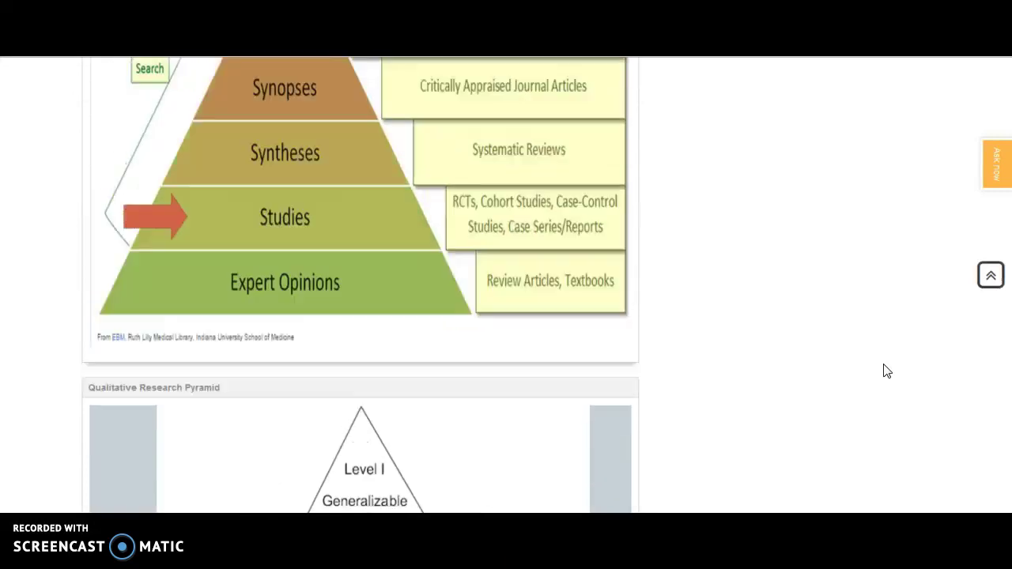
scroll(886, 370, "up", 3)
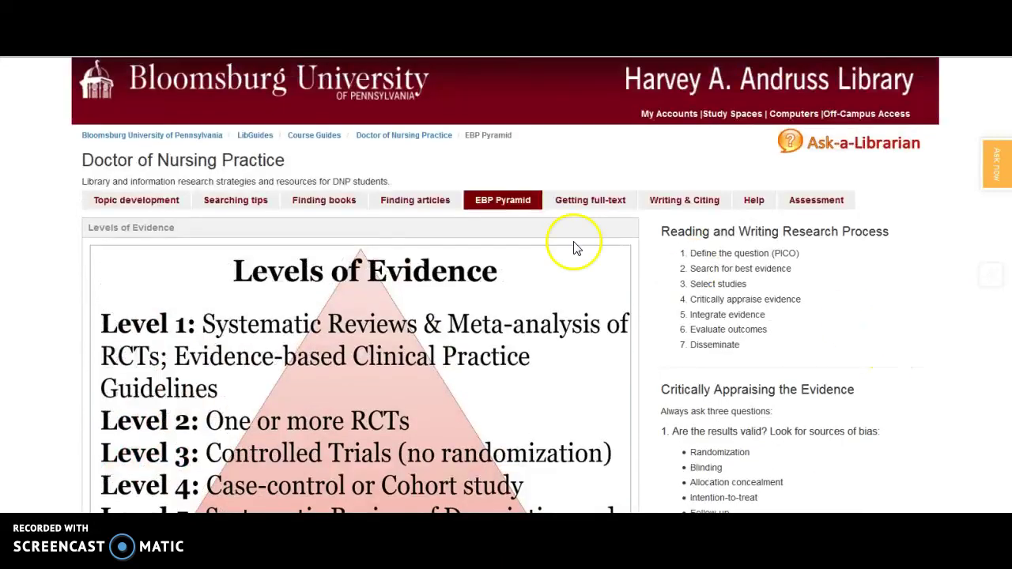
View the guide's Getting full-text page and go on to the Writing & Citing page.
left_click(589, 202)
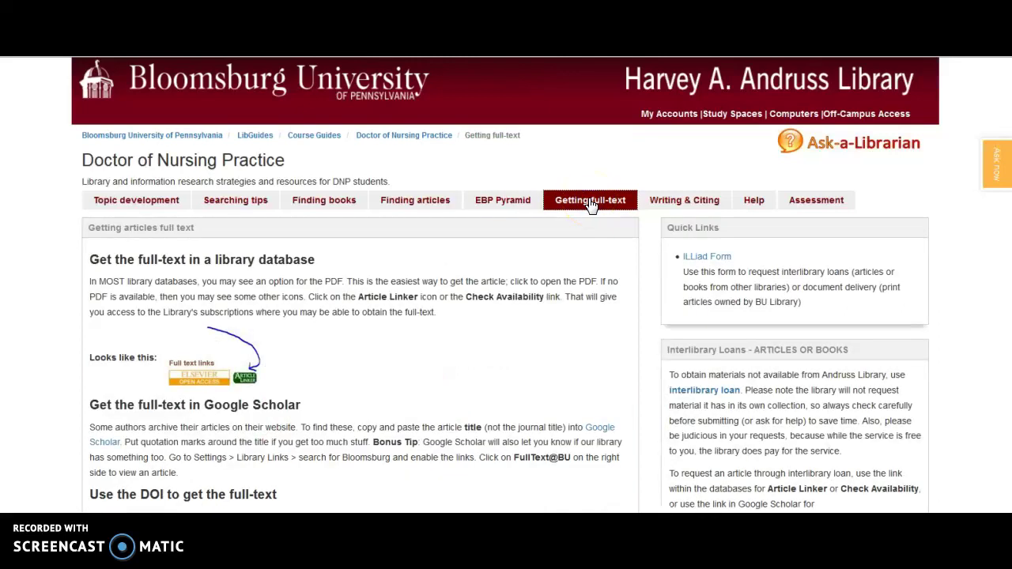
left_click(693, 204)
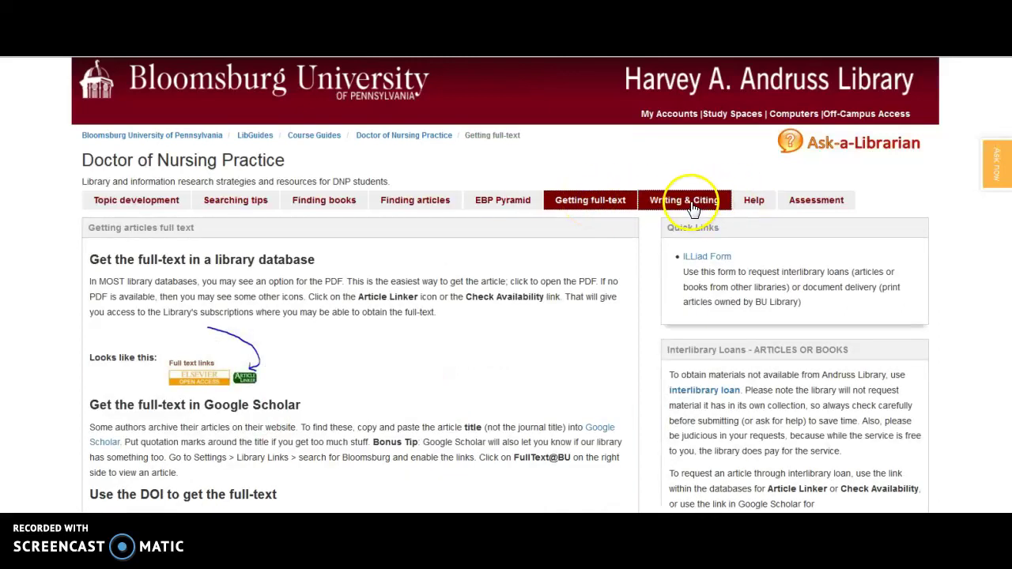